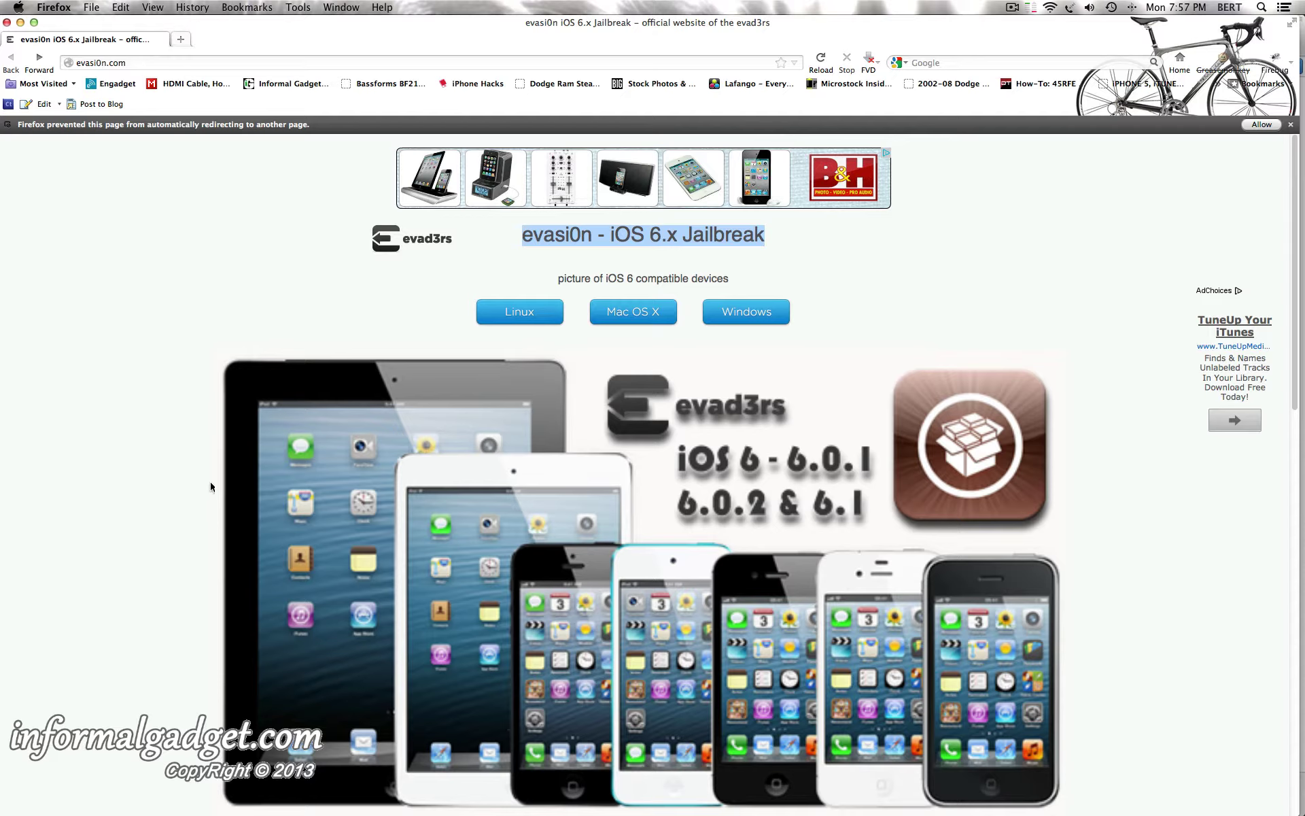
Select just the words 'iOS 6.x Jailbreak' in the evasi0n.com page title
click(829, 238)
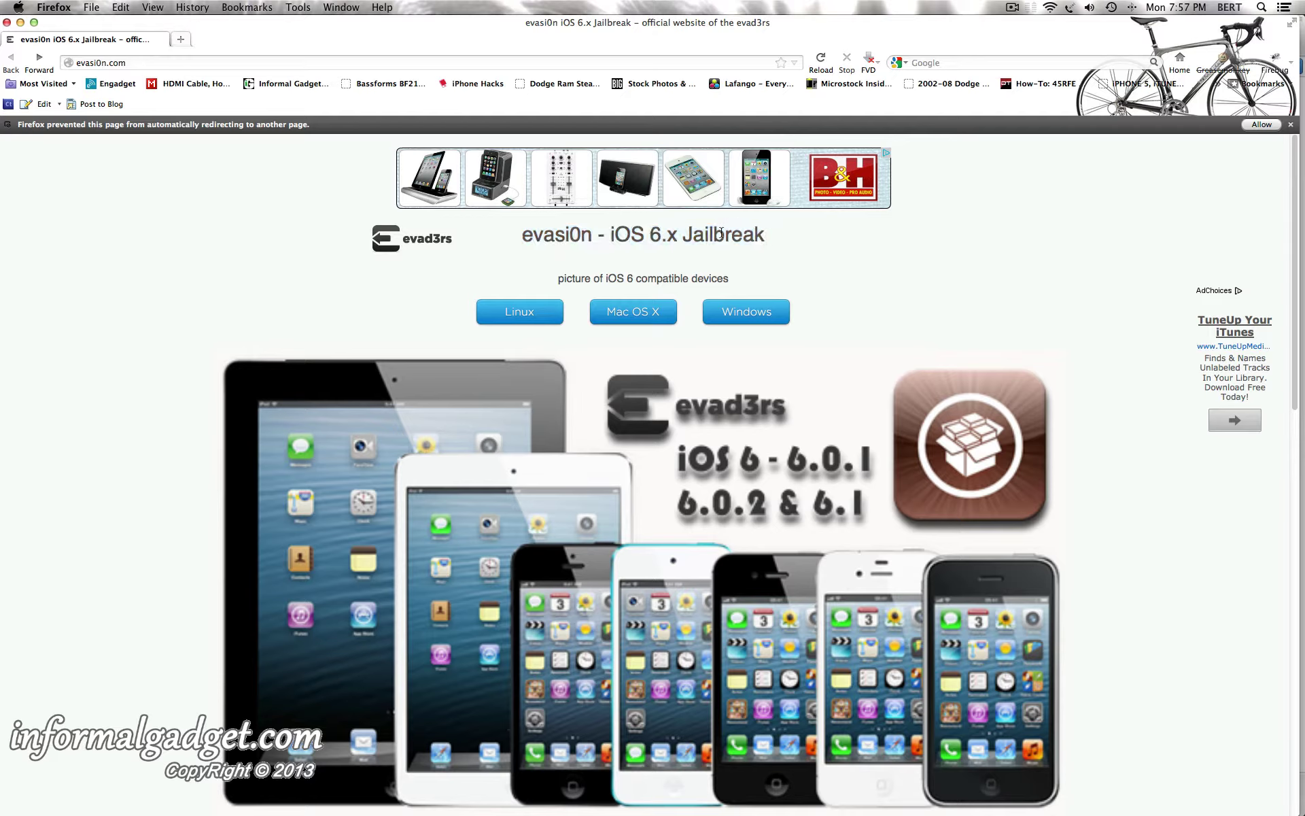
drag(611, 234, 777, 236)
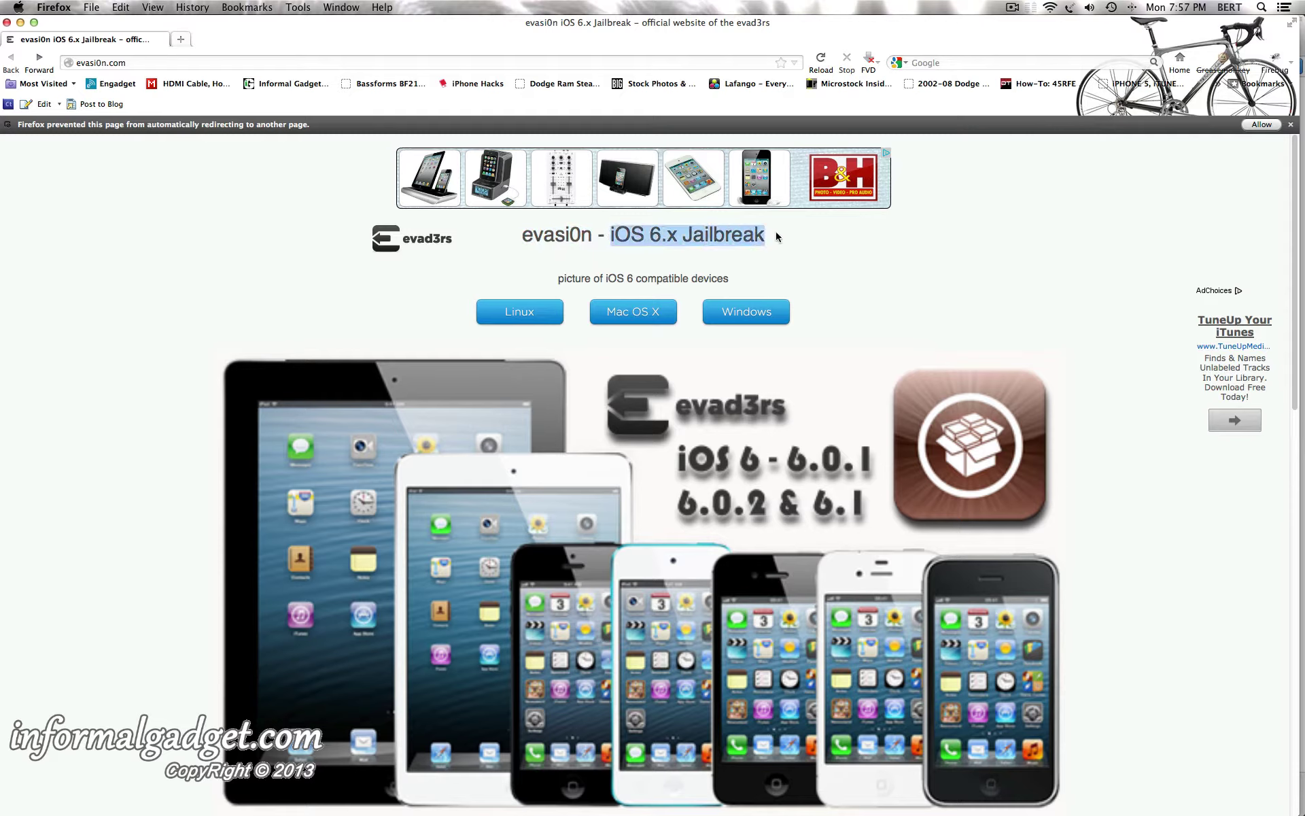
drag(611, 234, 779, 240)
Bring iTunes forward on the iPad Summary page showing iOS 6.1 and backup settings
key(ctrl+Up)
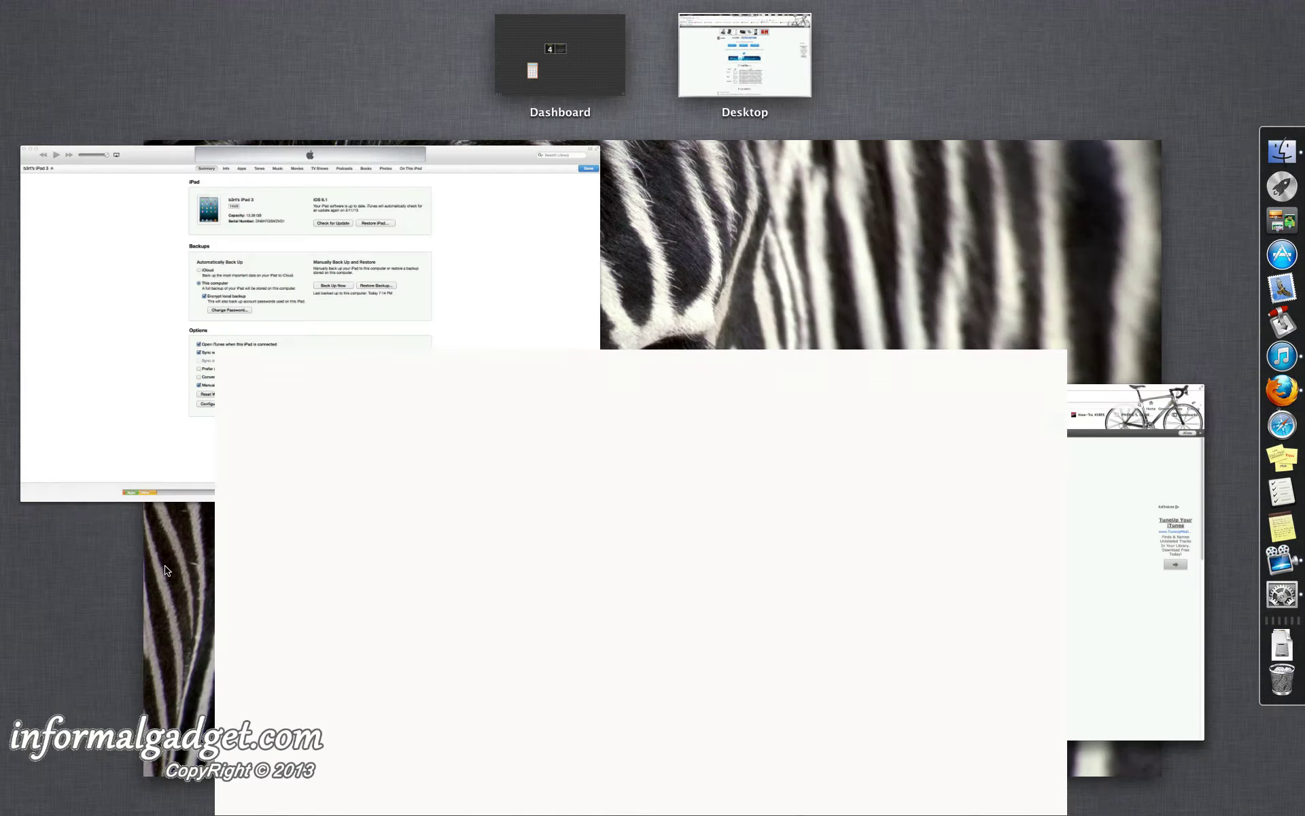
click(144, 431)
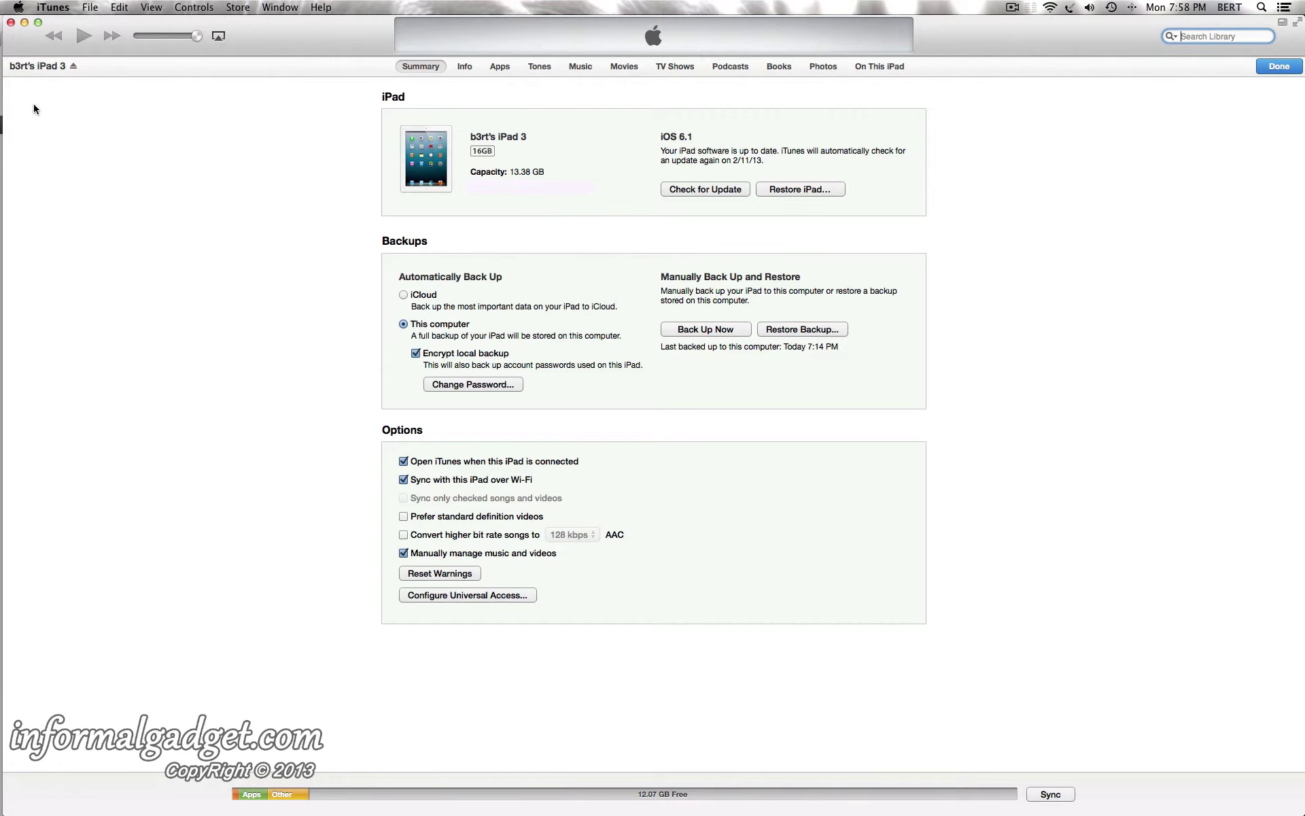
Bring the evasi0n site back, then minimize both Firefox and iTunes
key(ctrl+Up)
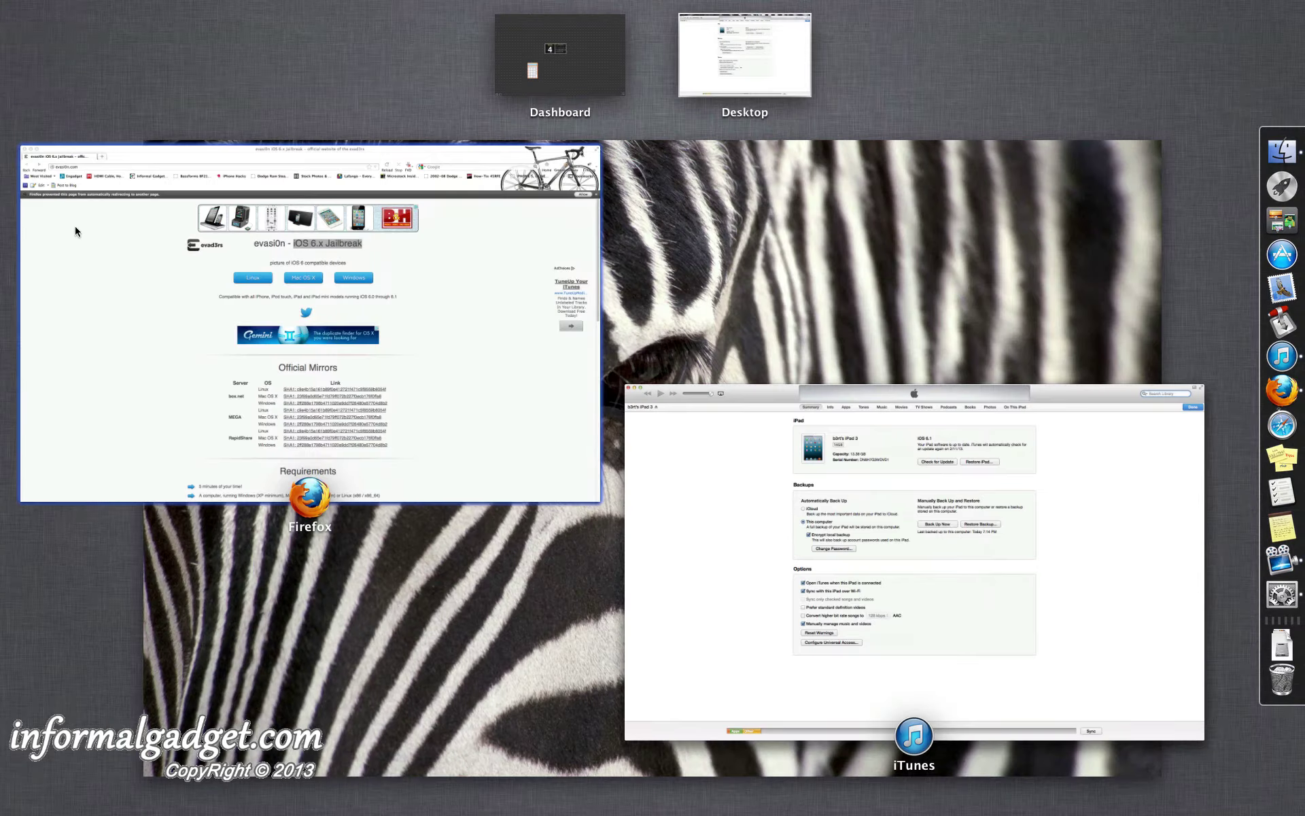
click(80, 237)
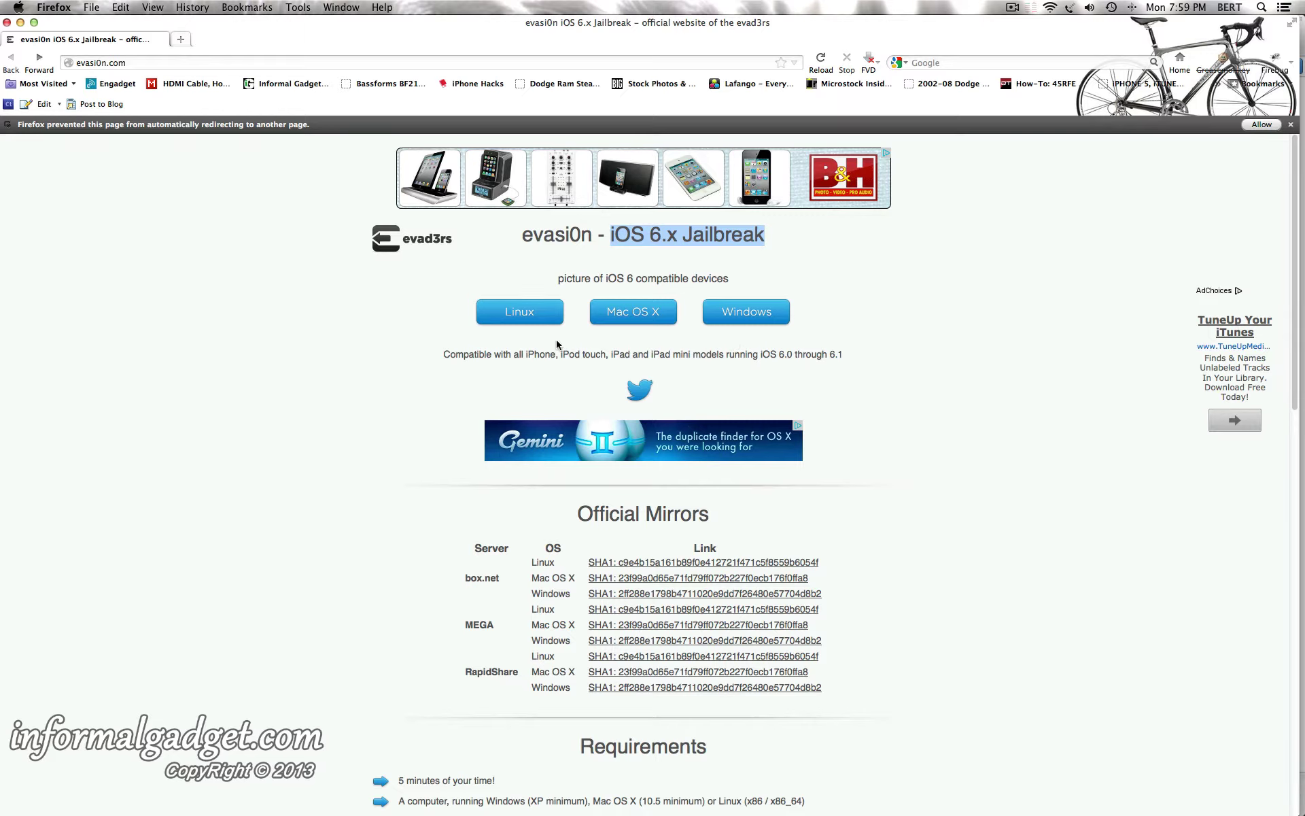
click(20, 24)
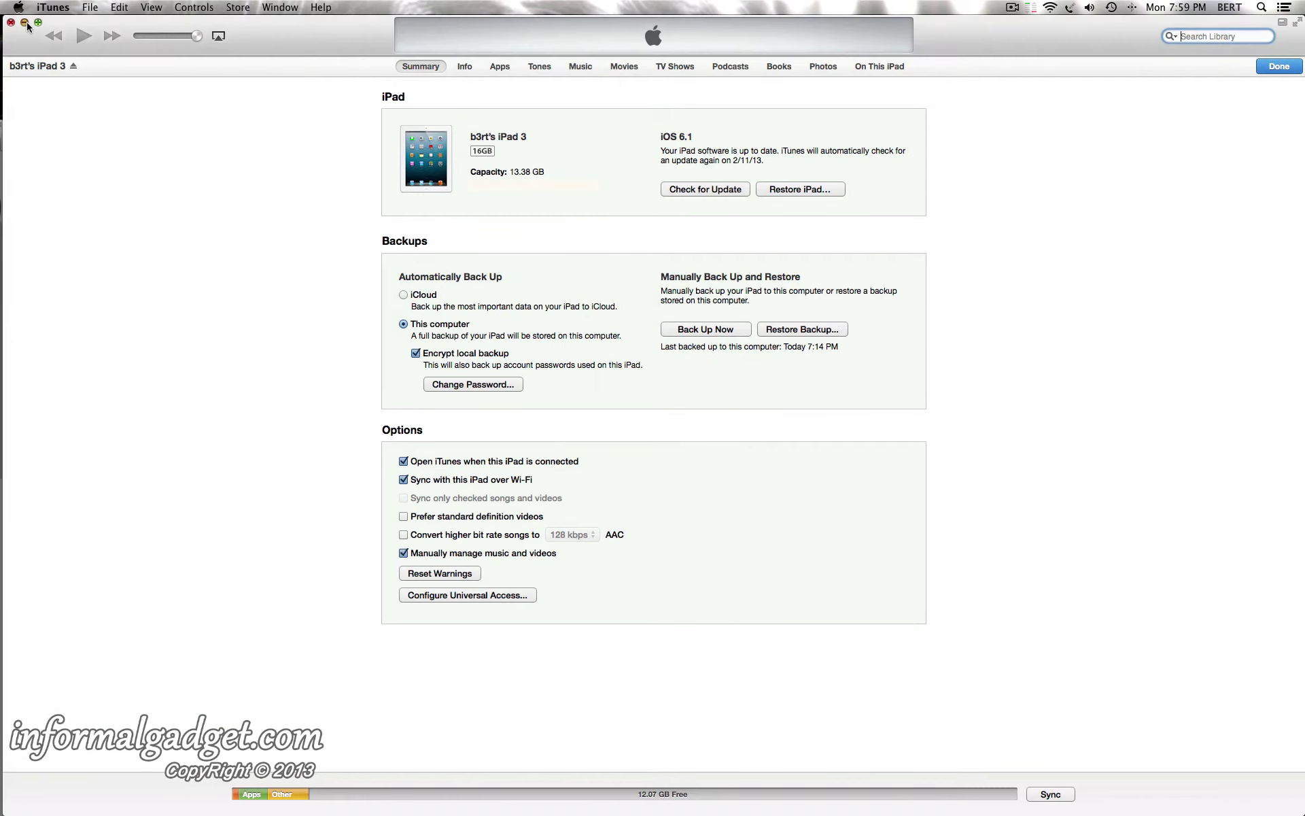
click(28, 26)
Mount the evasi0n disk image and launch evasi0n, approving the Internet-download warning
double_click(1197, 157)
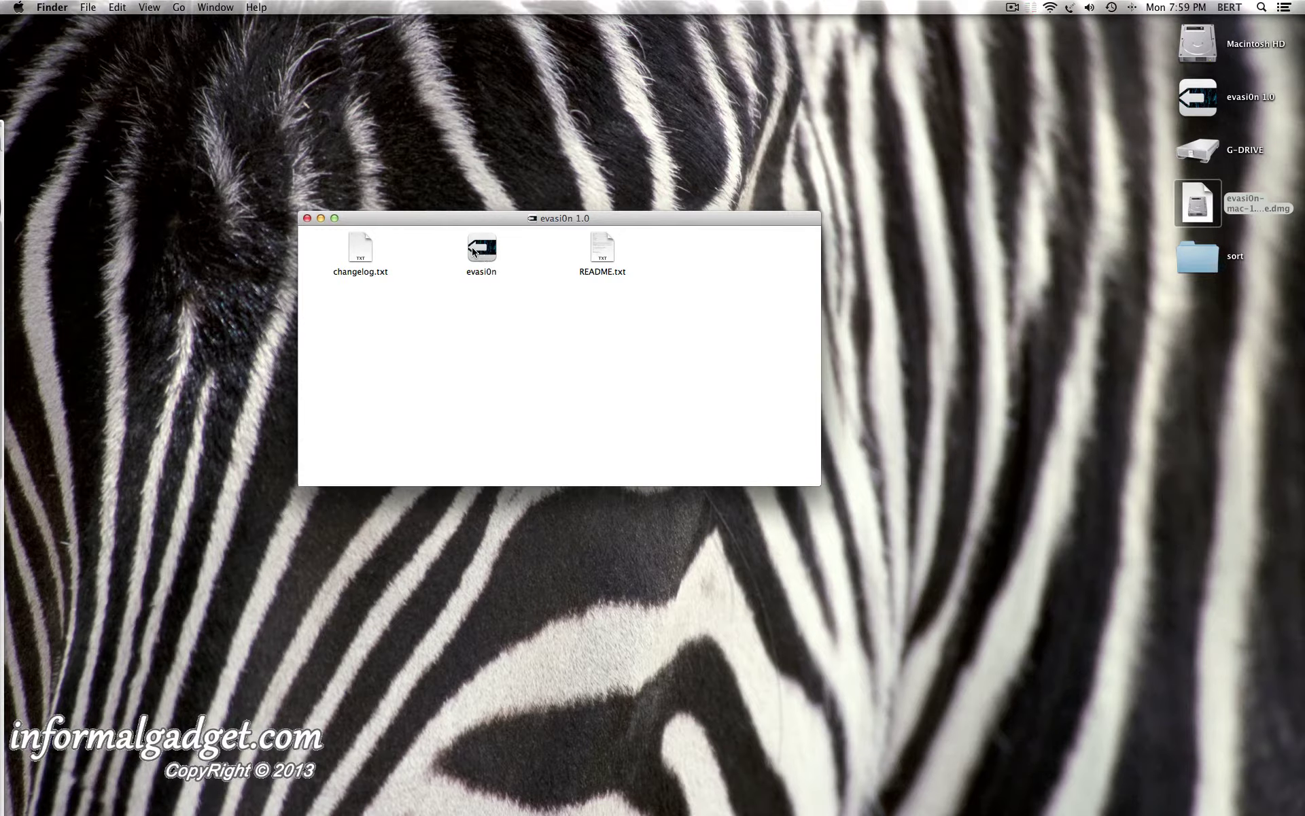
right_click(474, 251)
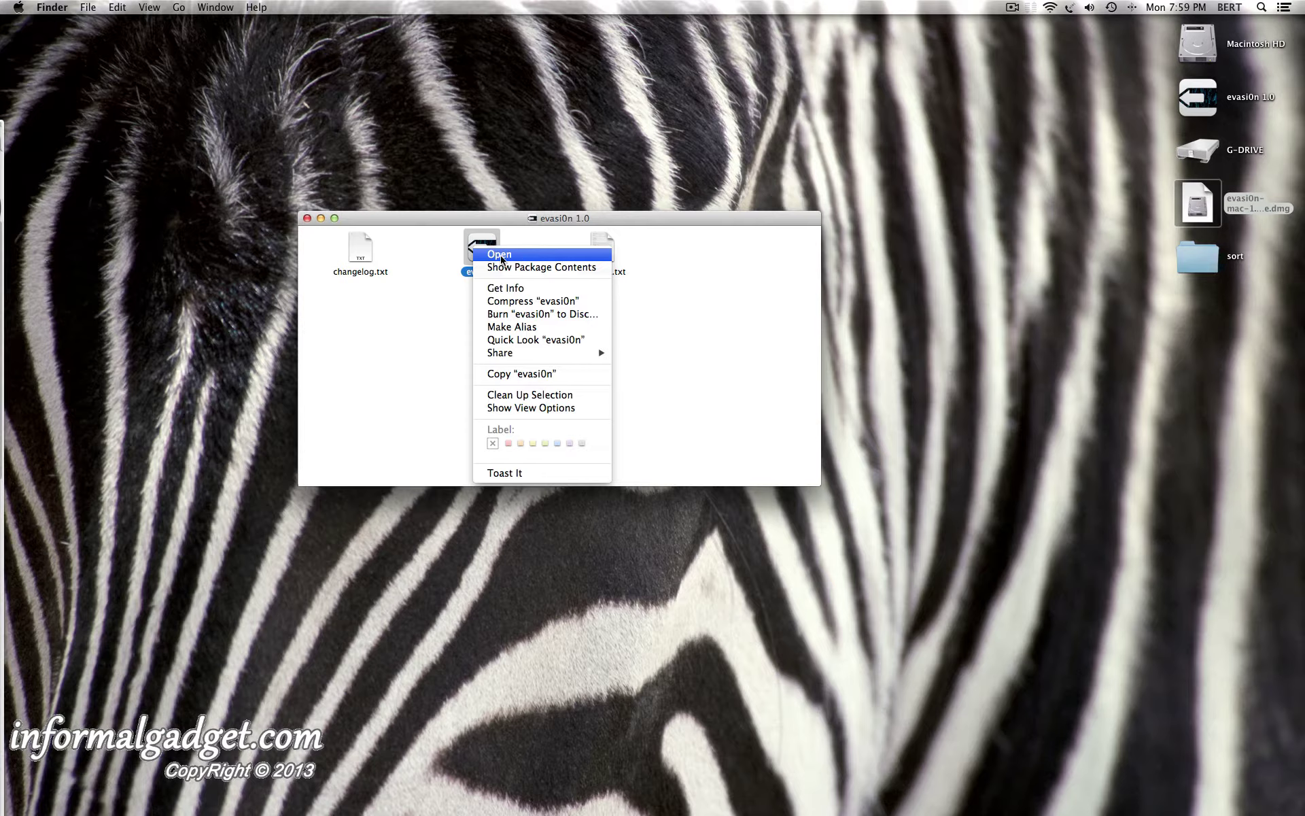
click(496, 255)
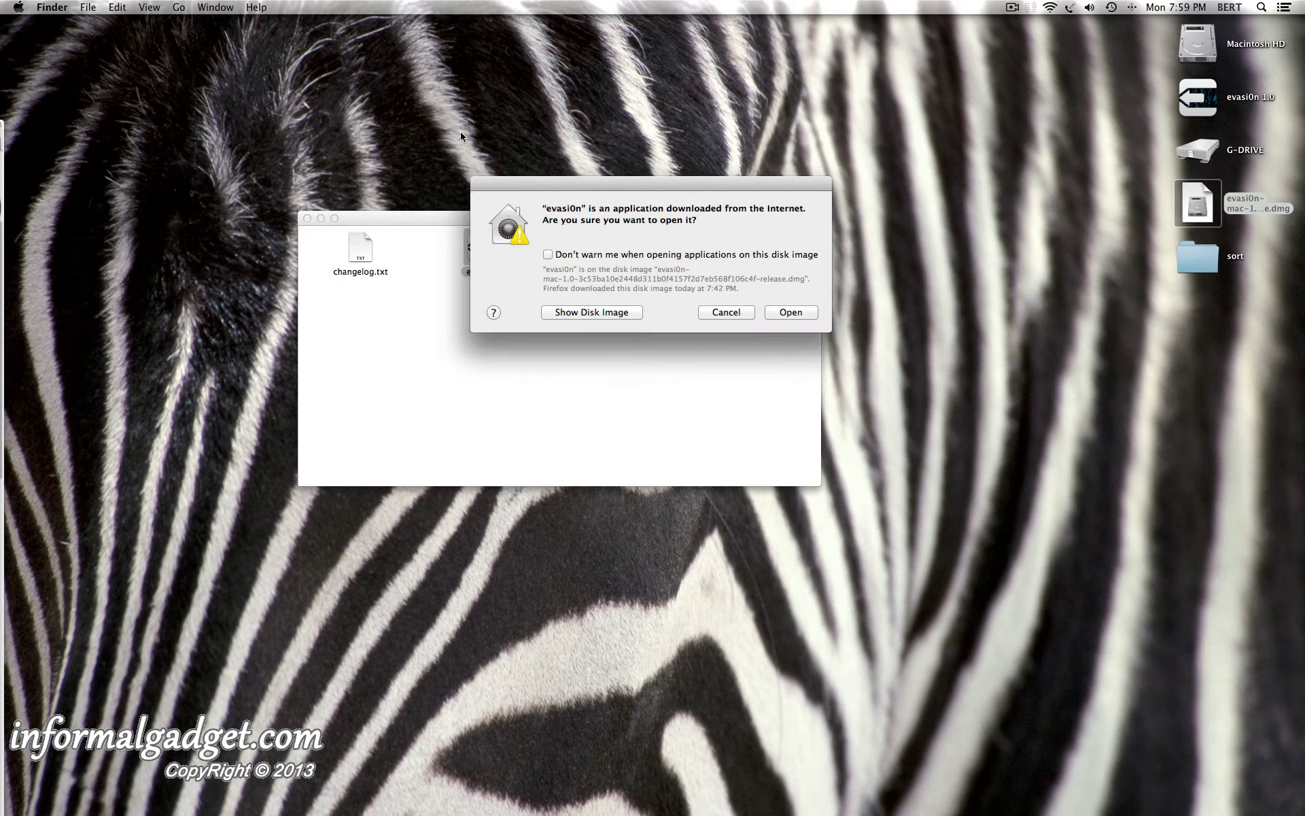
click(788, 314)
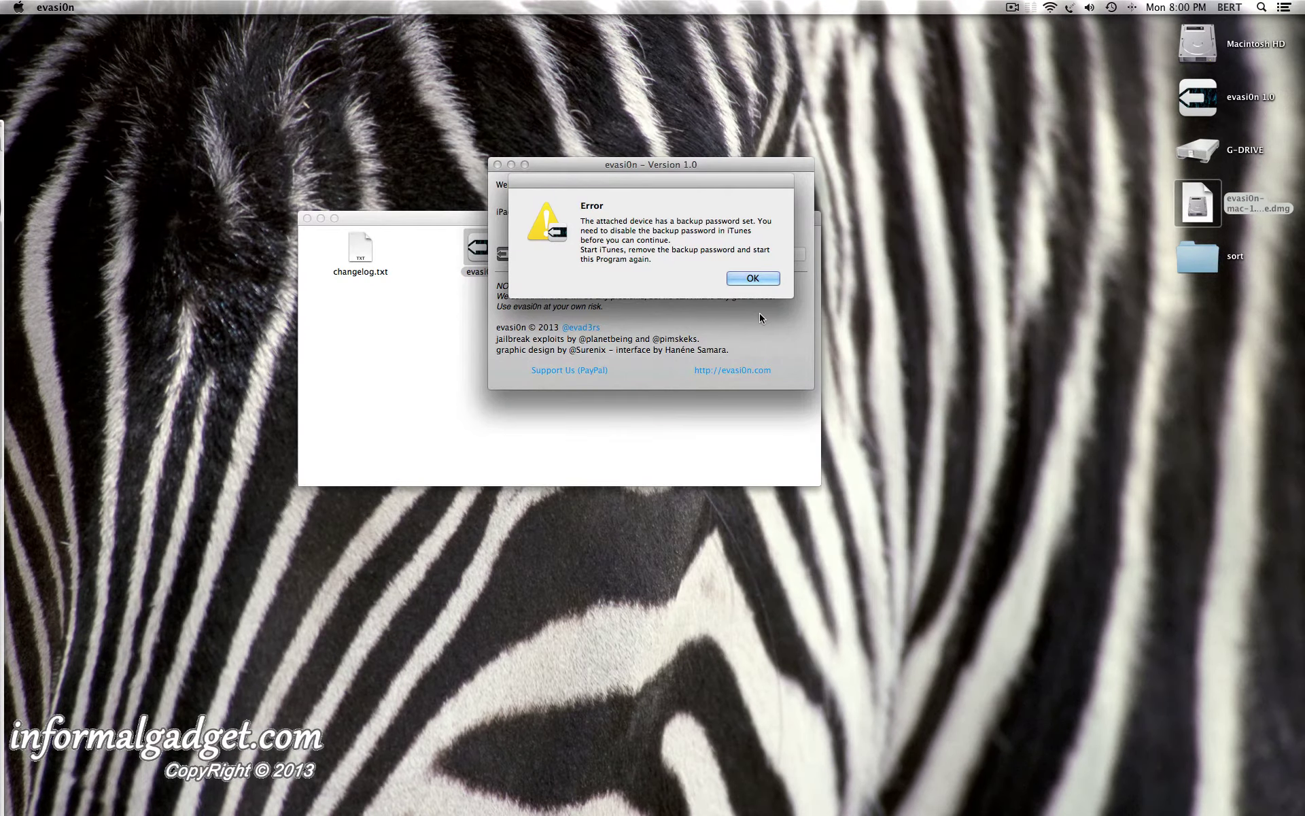
Go back to the desktop via Mission Control, leaving evasi0n's backup-password error open
key(Return)
key(F3)
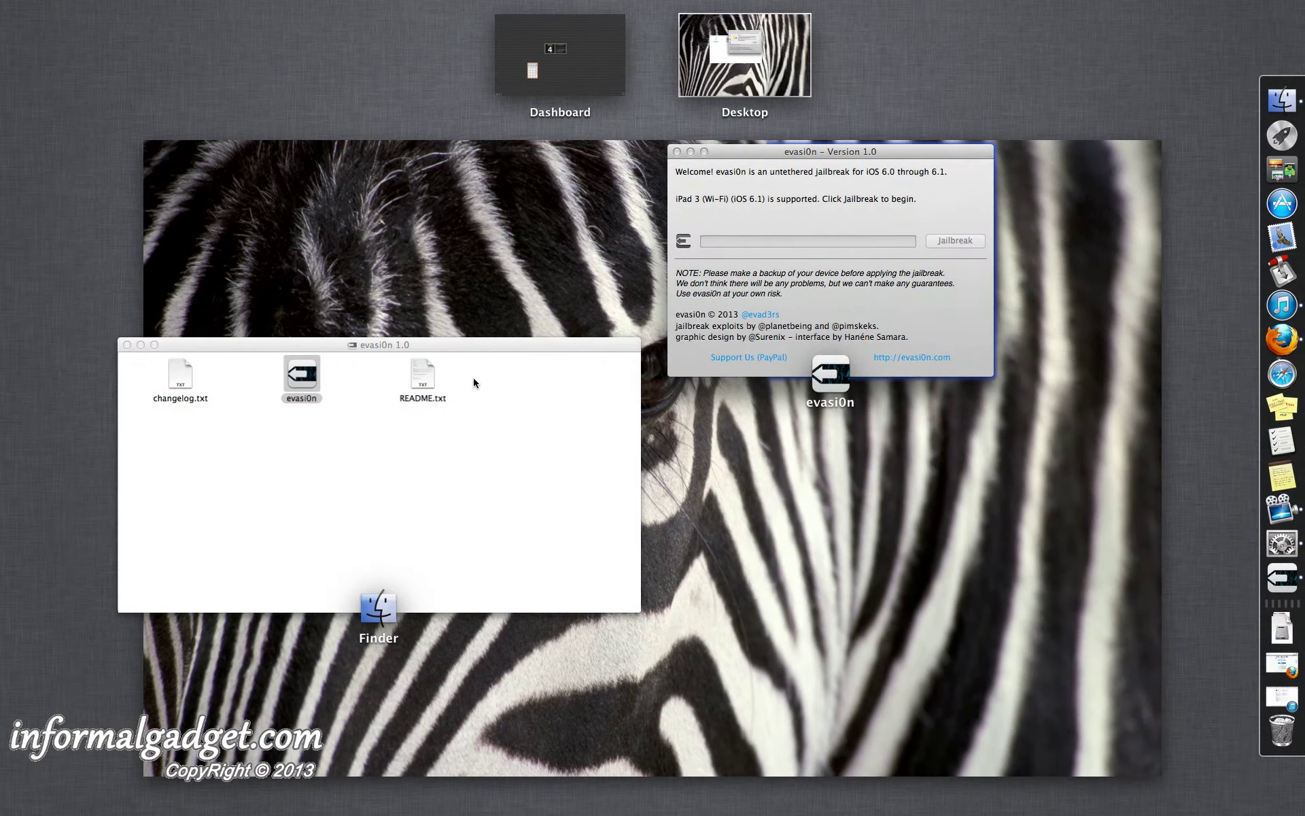
click(1011, 436)
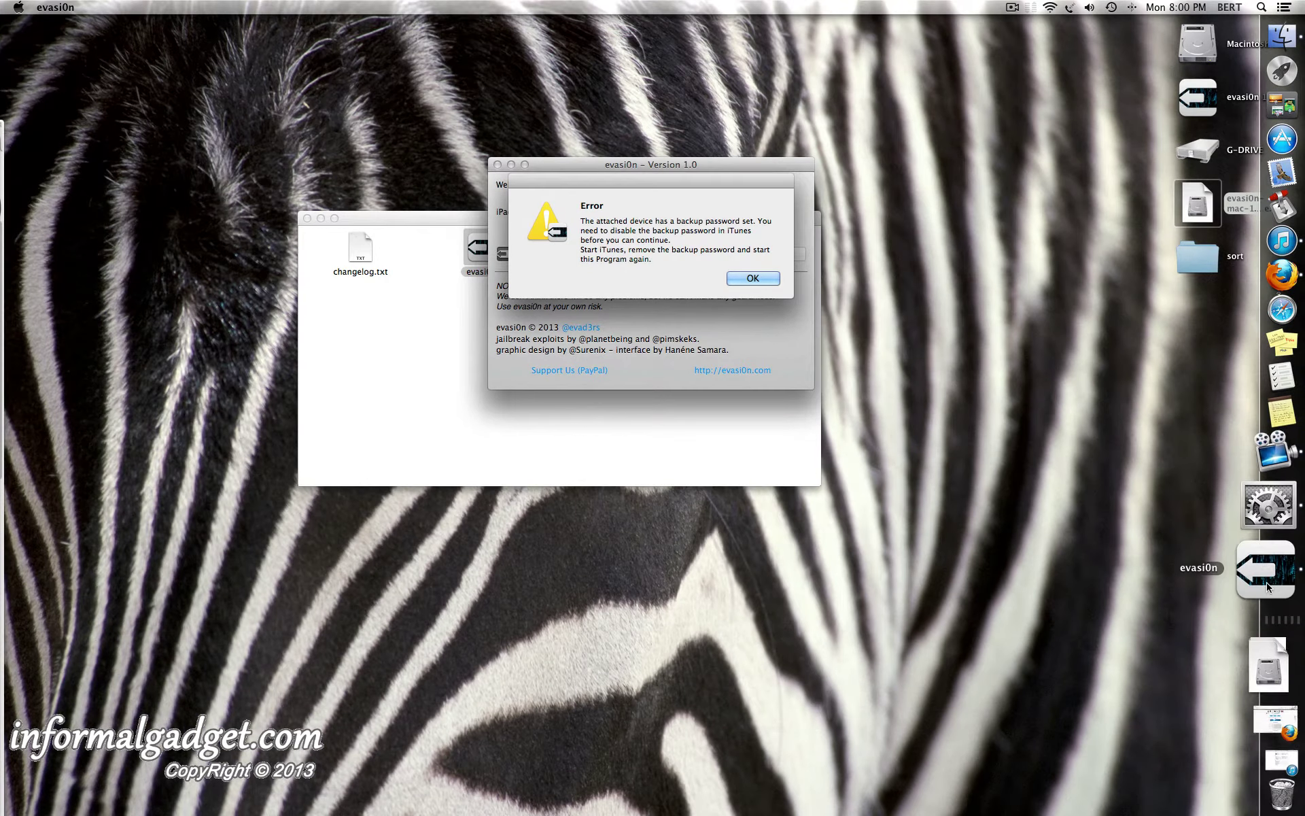
Restore iTunes and turn off Encrypt local backup, entering the backup password to confirm
click(1279, 758)
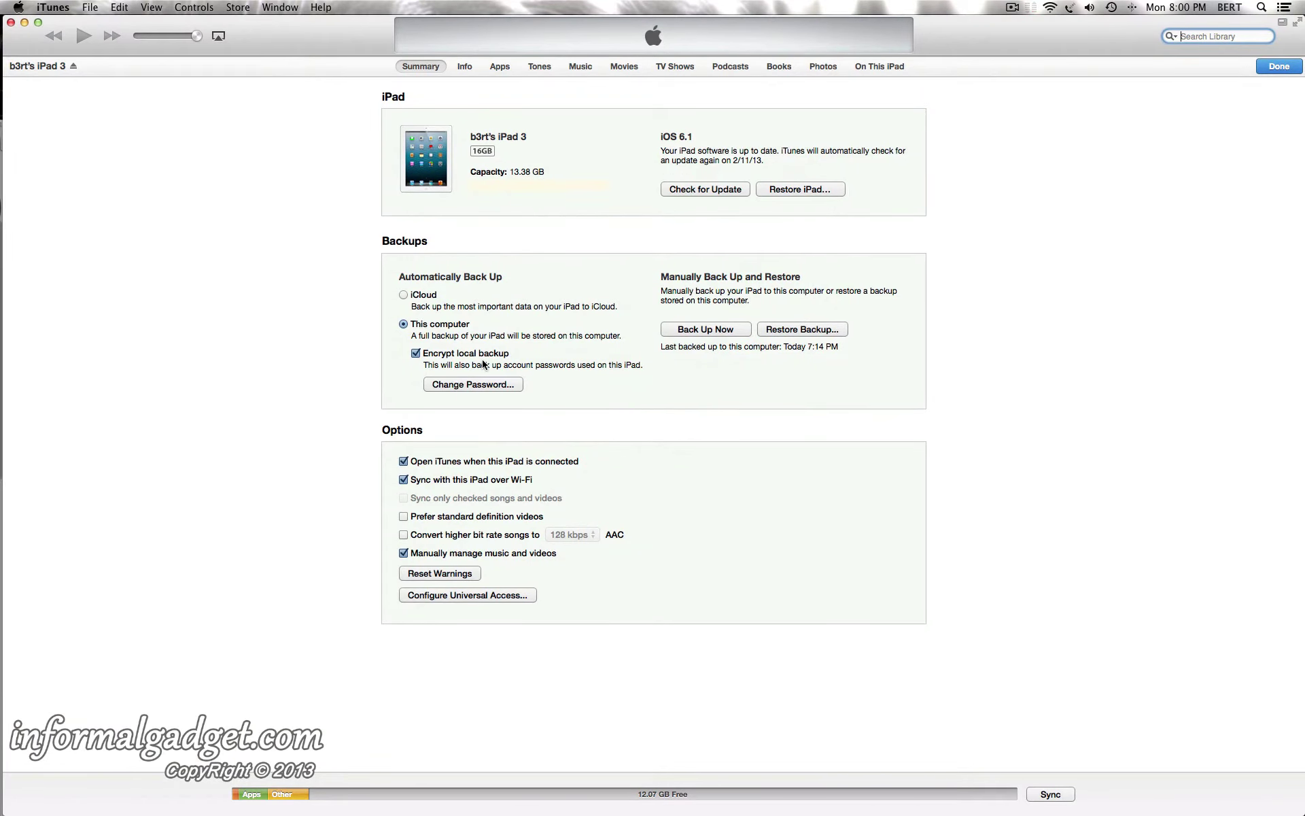
click(415, 353)
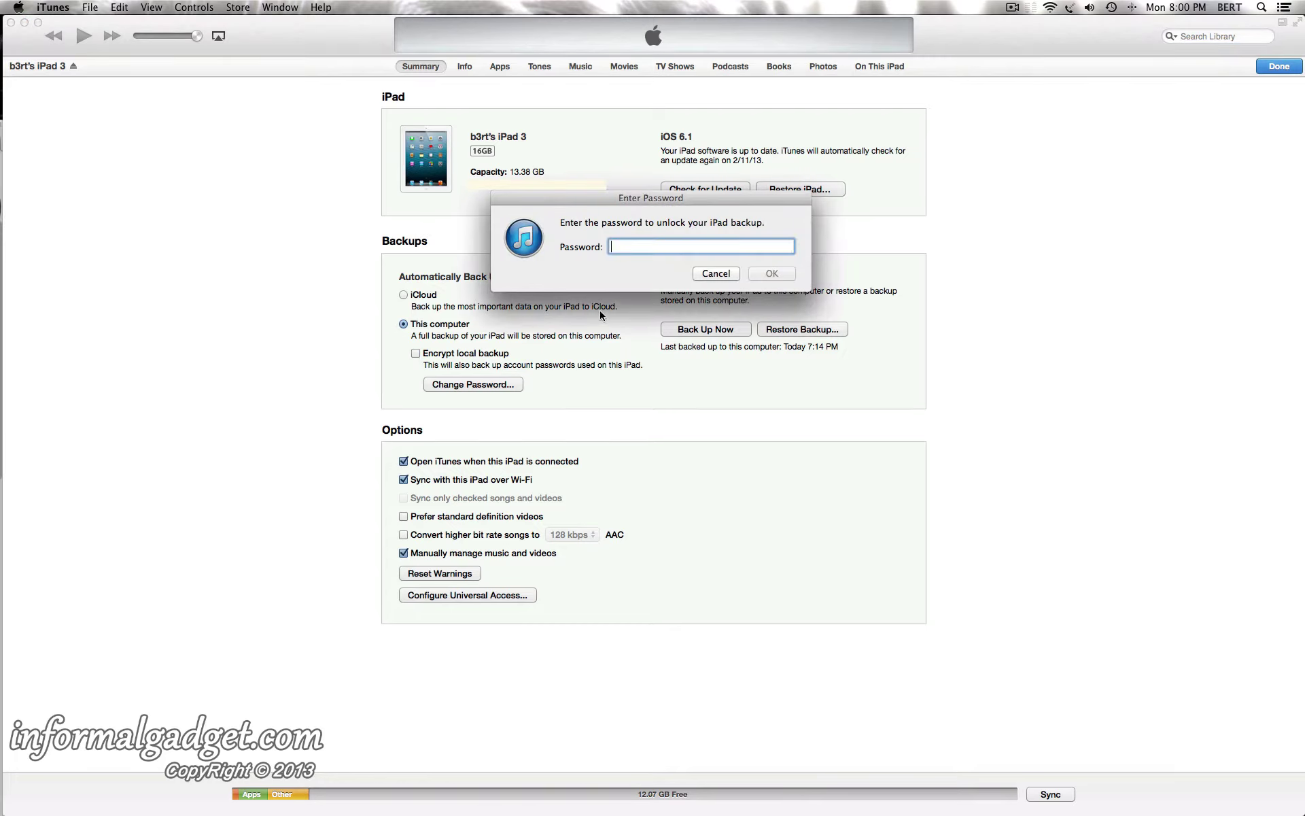
text(*******)
key(Return)
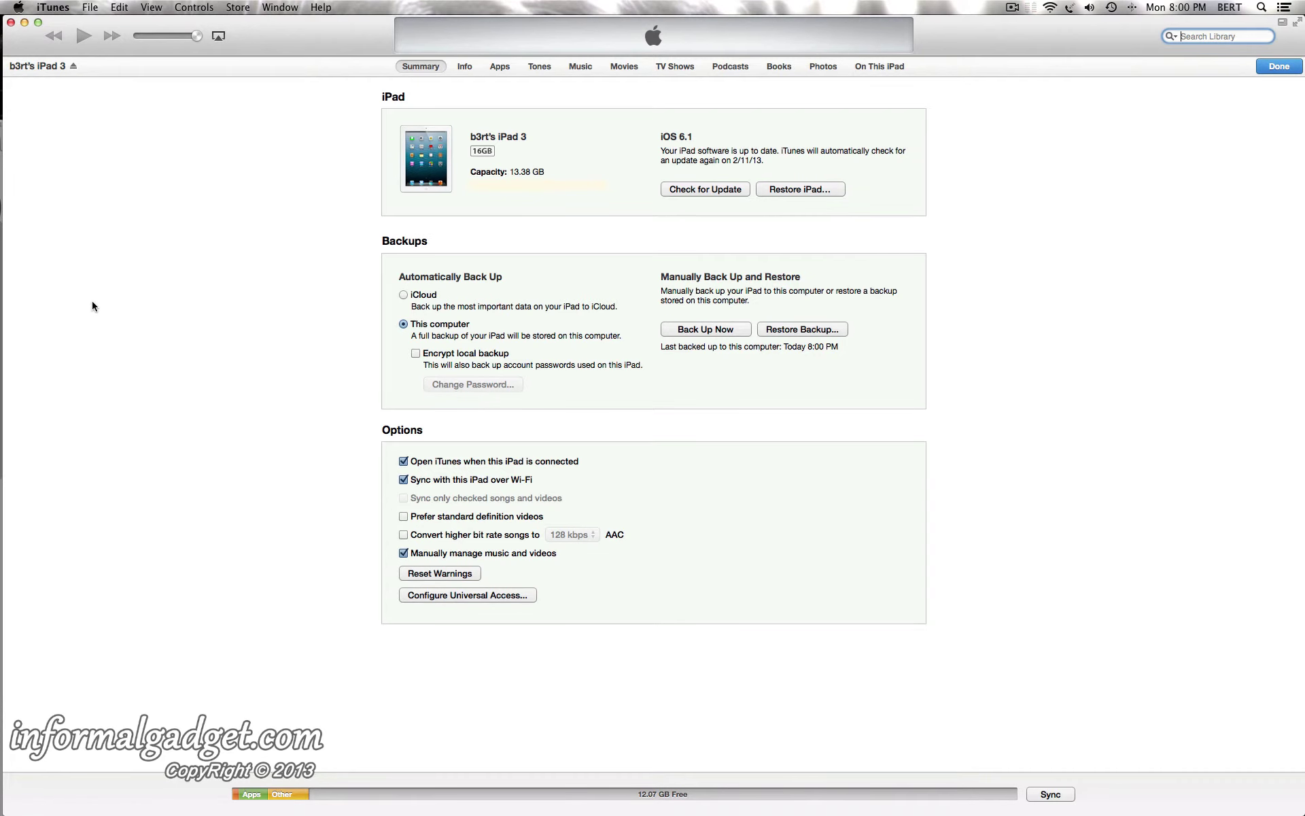
key(ctrl+Up)
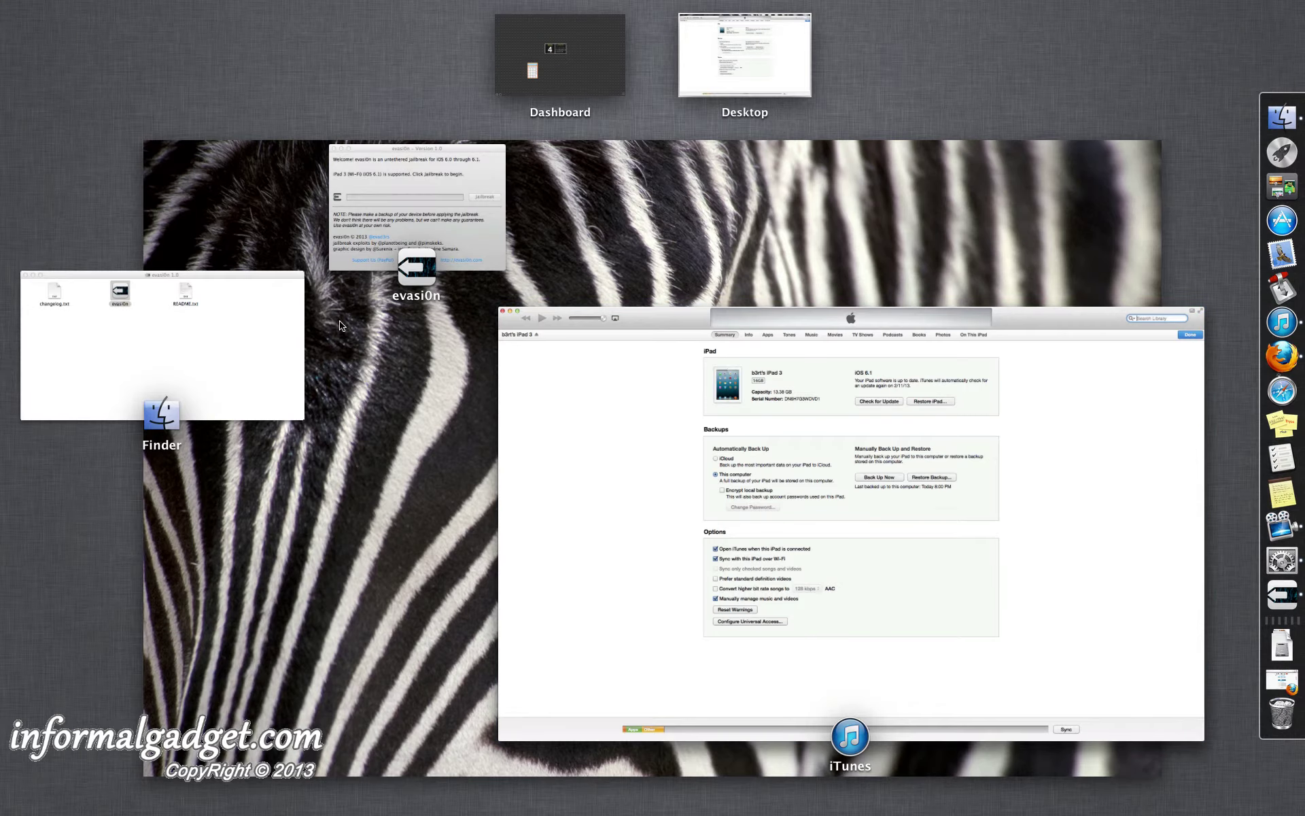
Dismiss evasi0n's error and quit iTunes, so evasi0n lists iPad 3 on iOS 6.1 as supported
click(415, 233)
click(754, 284)
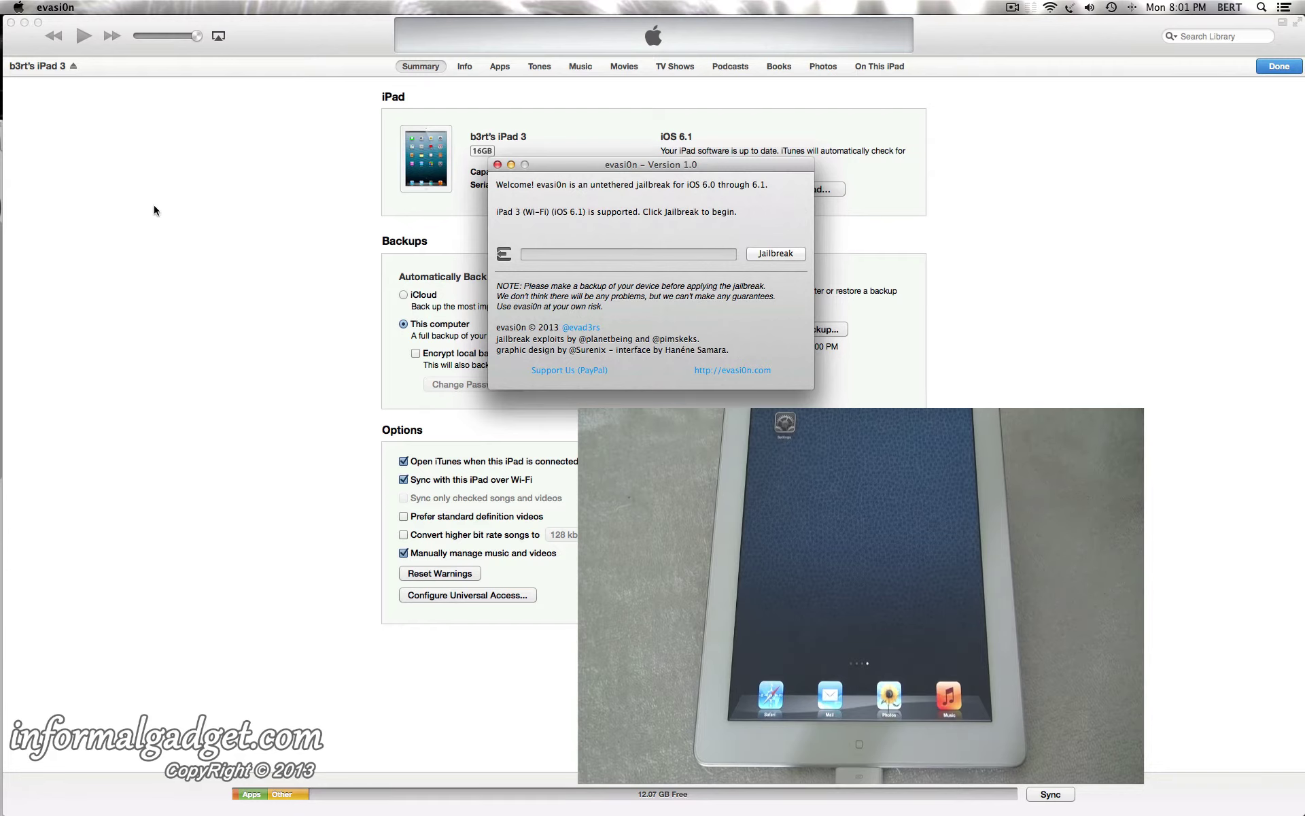
click(275, 231)
click(56, 6)
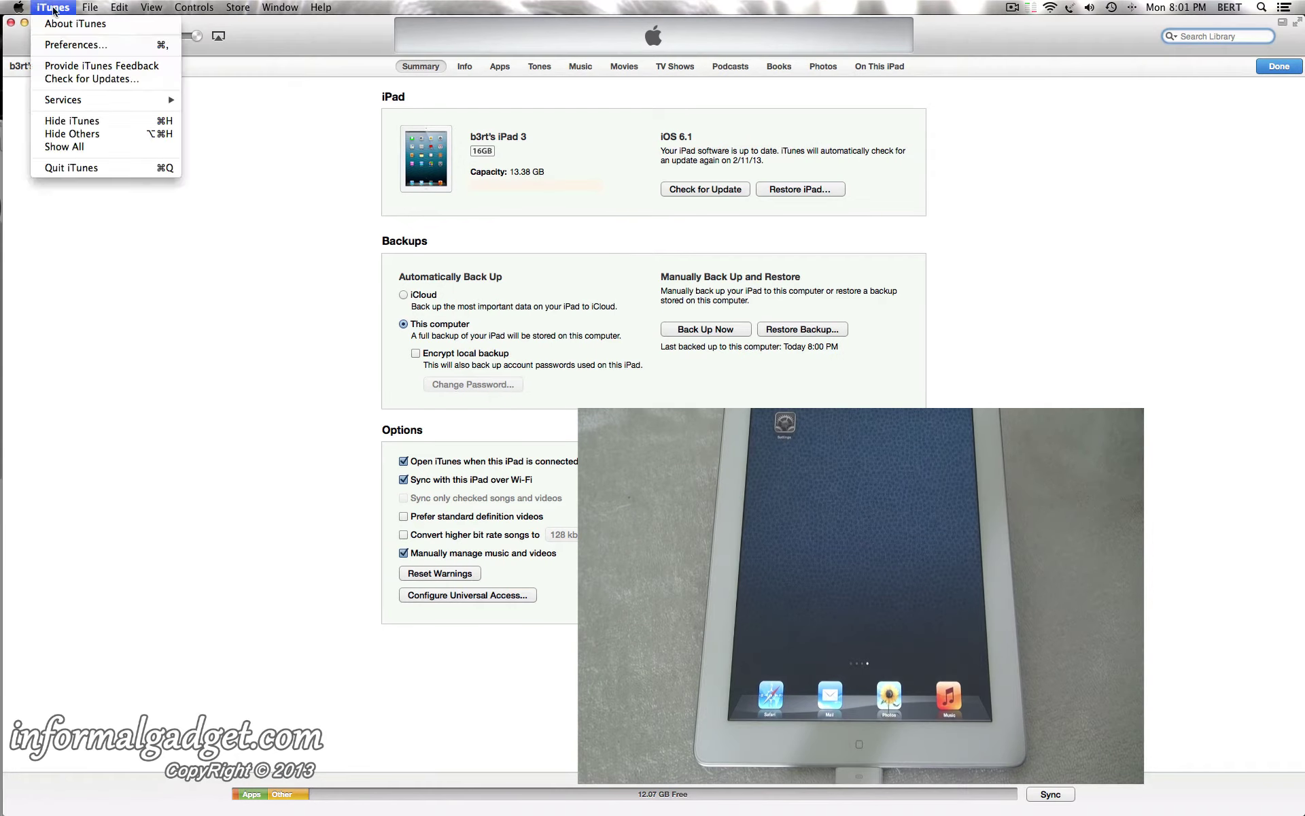
click(80, 170)
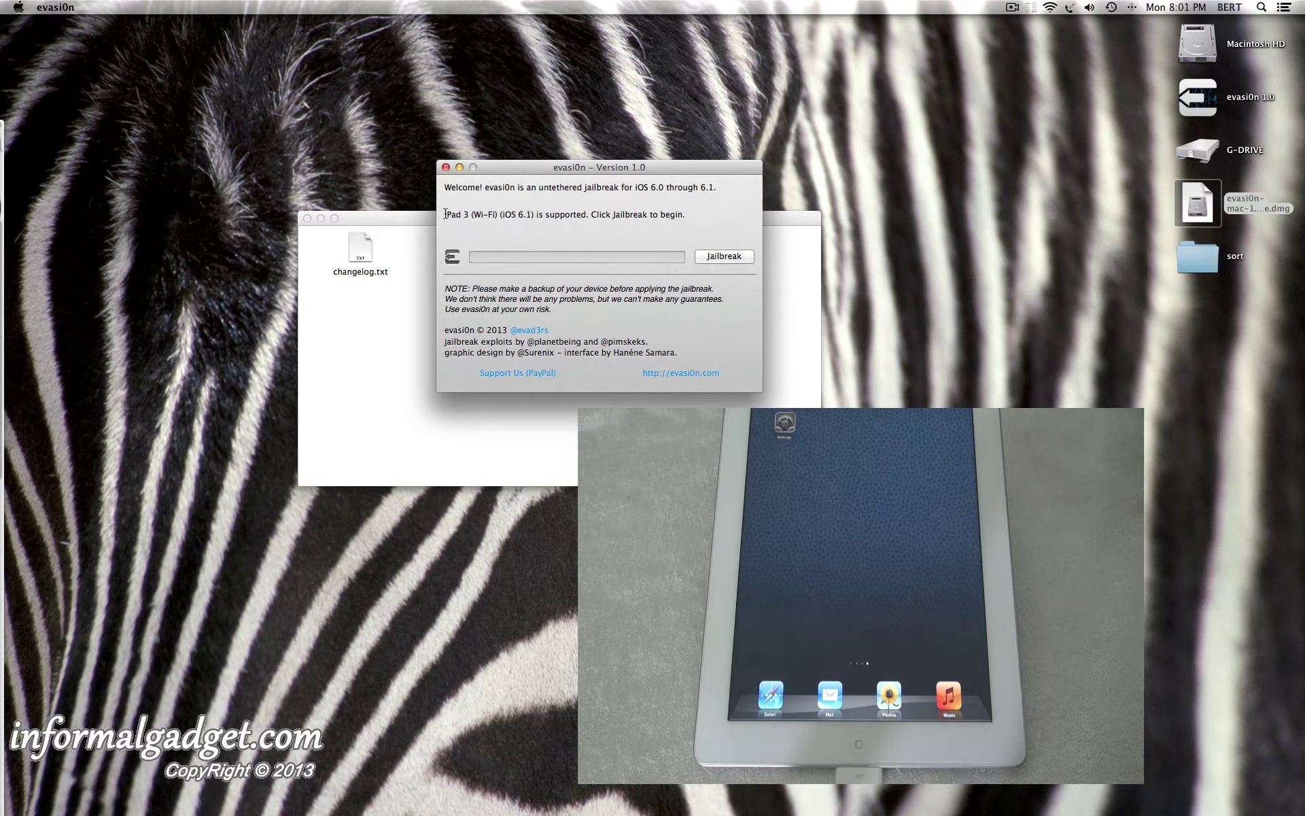
drag(445, 215, 685, 217)
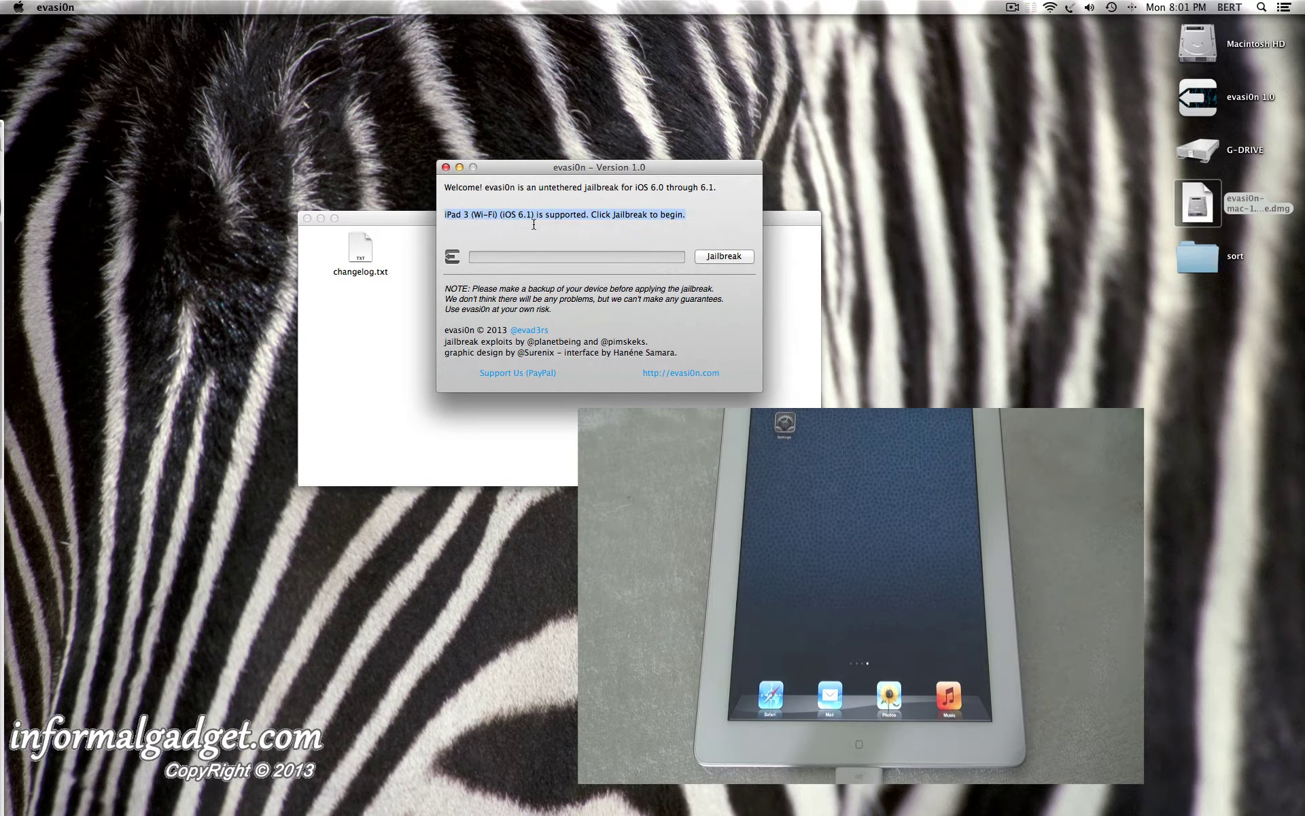
click(570, 229)
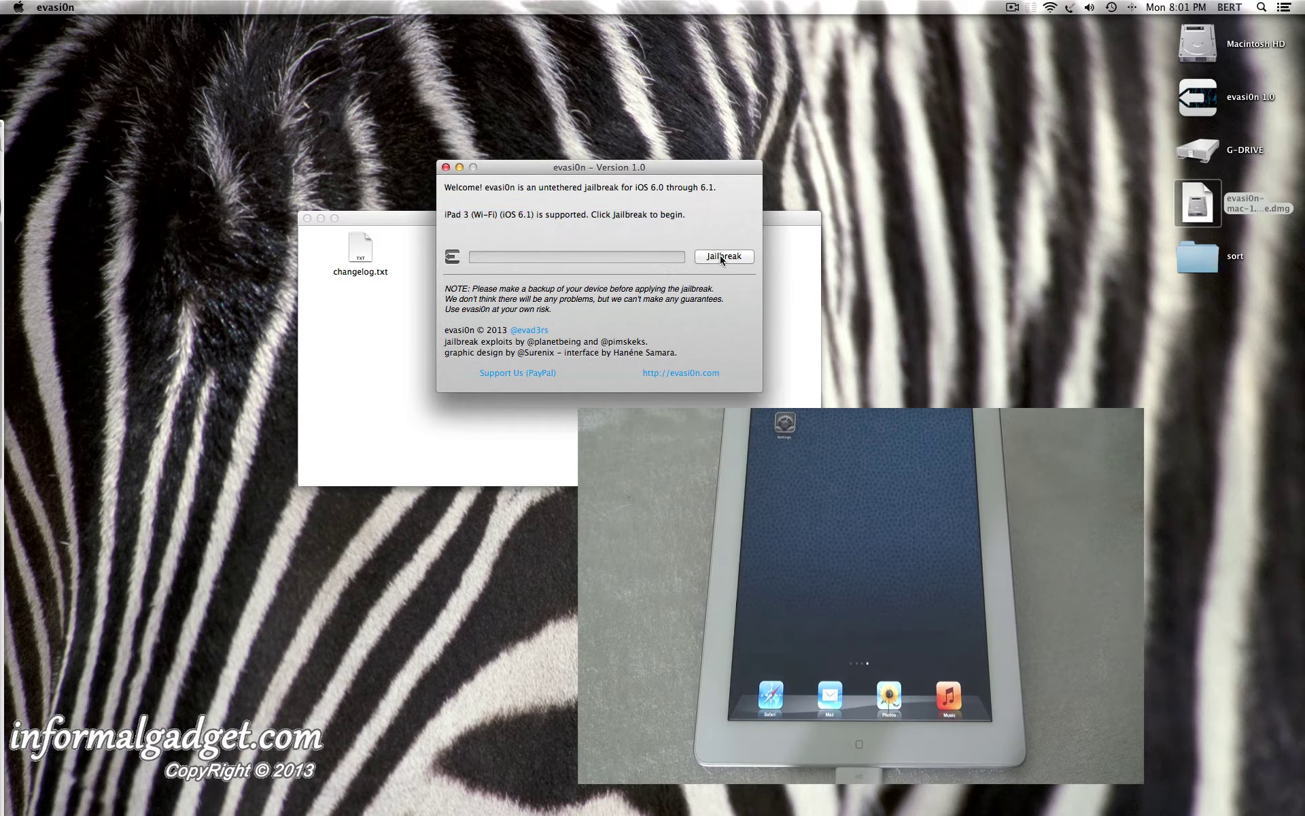
Start the evasi0n jailbreak of the iPad 3 and let it run
click(721, 257)
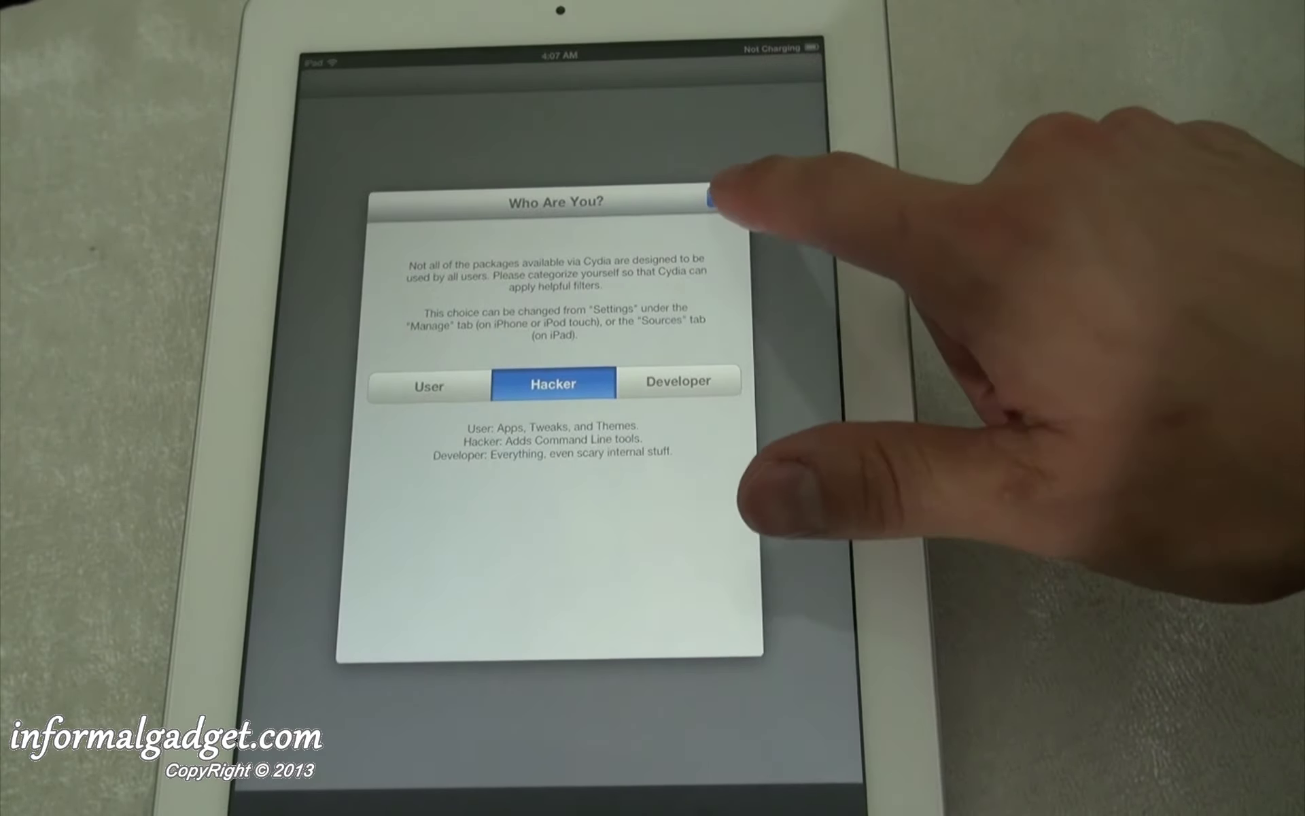
Confirm Hacker as the Cydia user type so Cydia loads
click(721, 197)
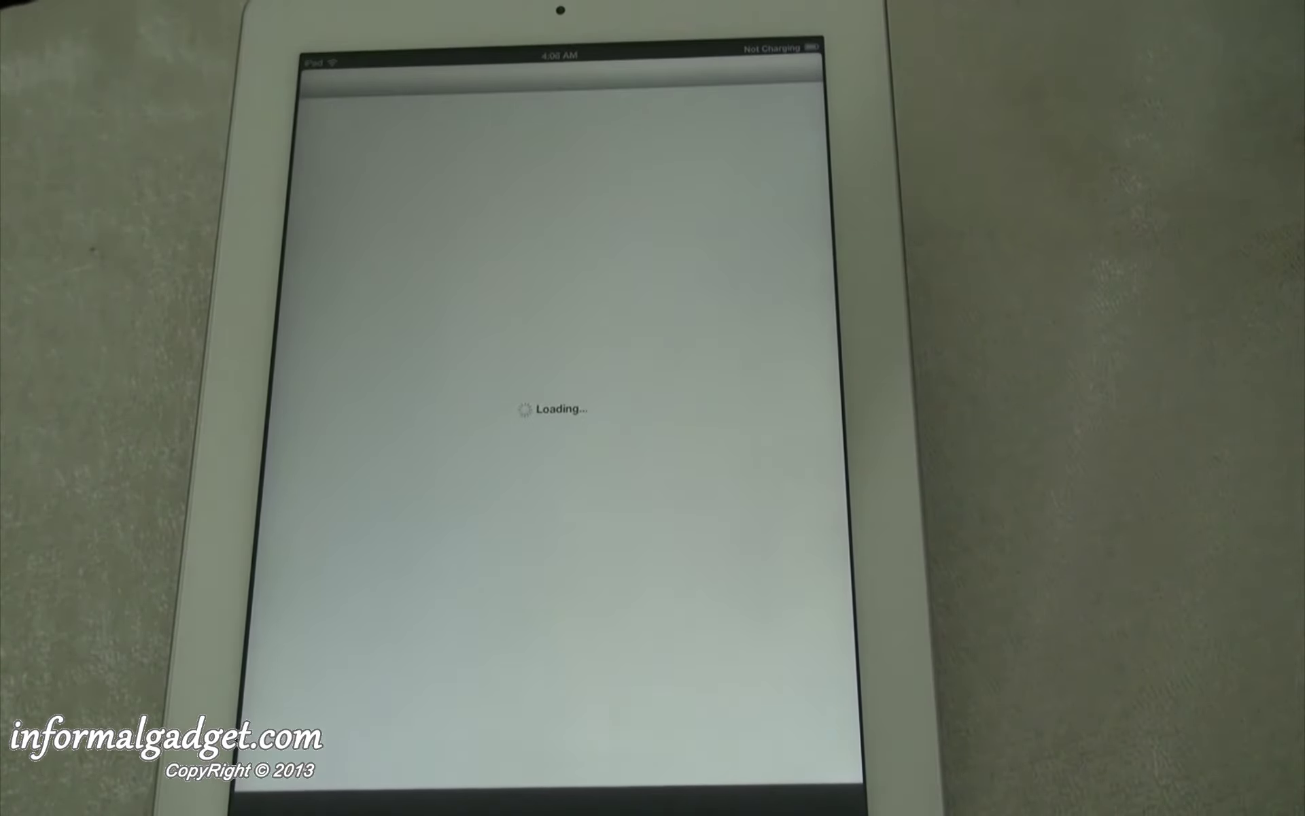